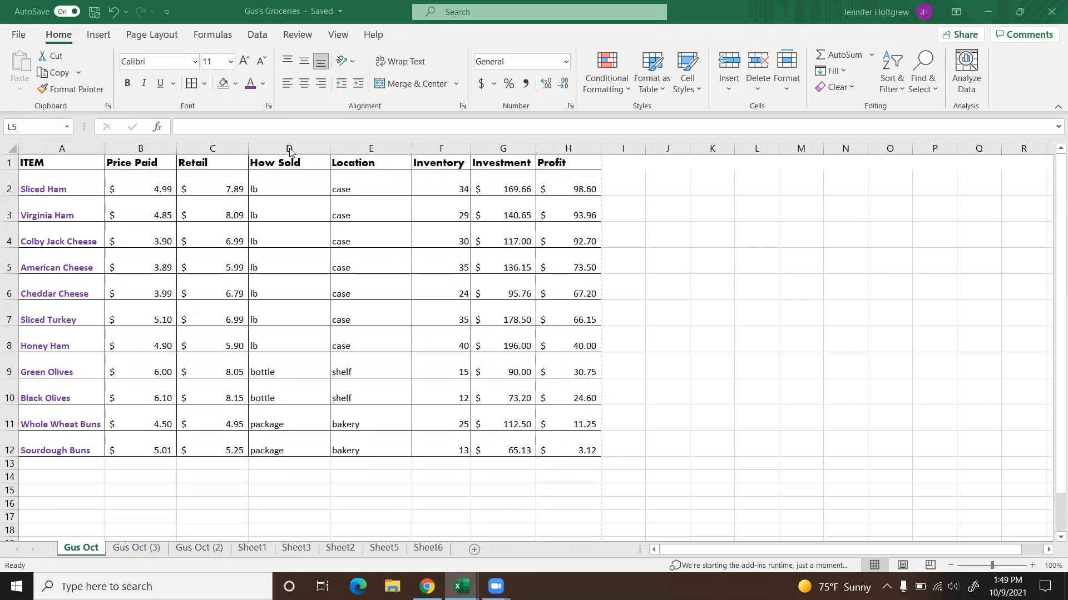
Hide the Price Paid column (B) on the Gus Oct sheet
left_click(289, 148)
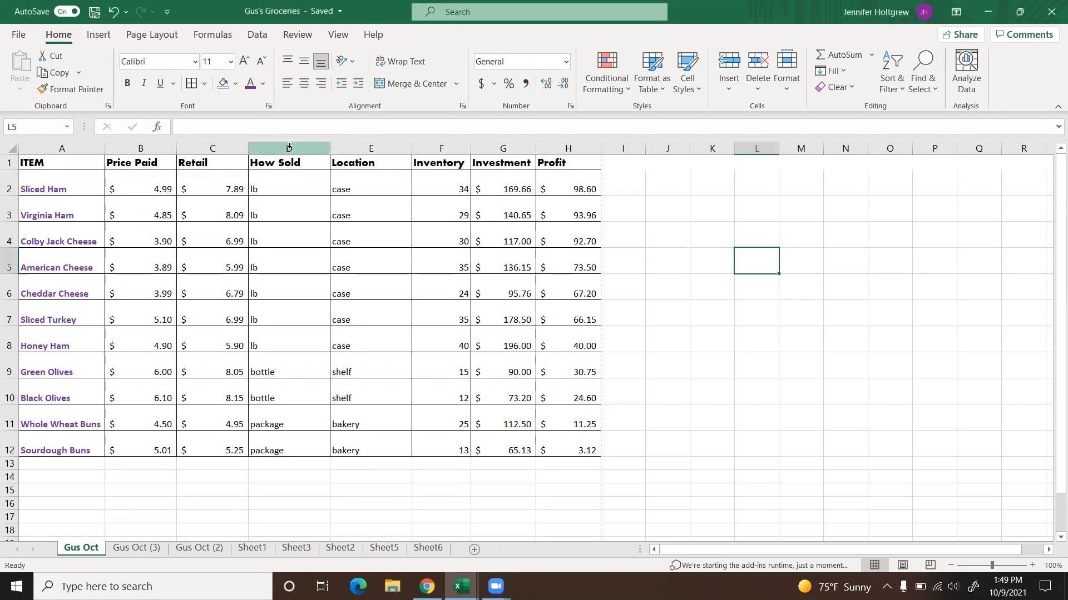
left_click(154, 148)
right_click(154, 149)
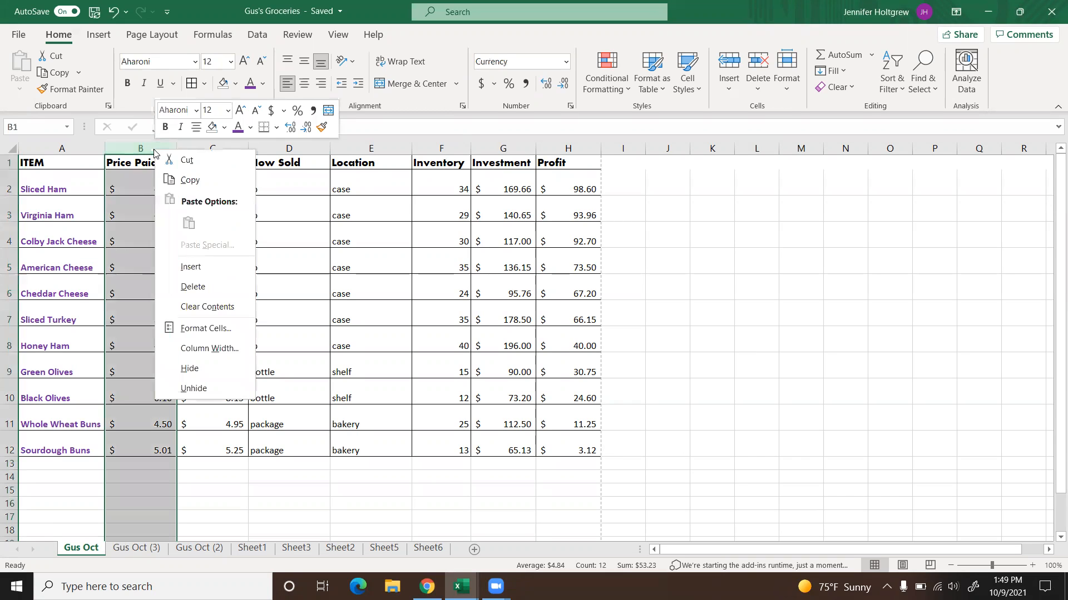
left_click(214, 370)
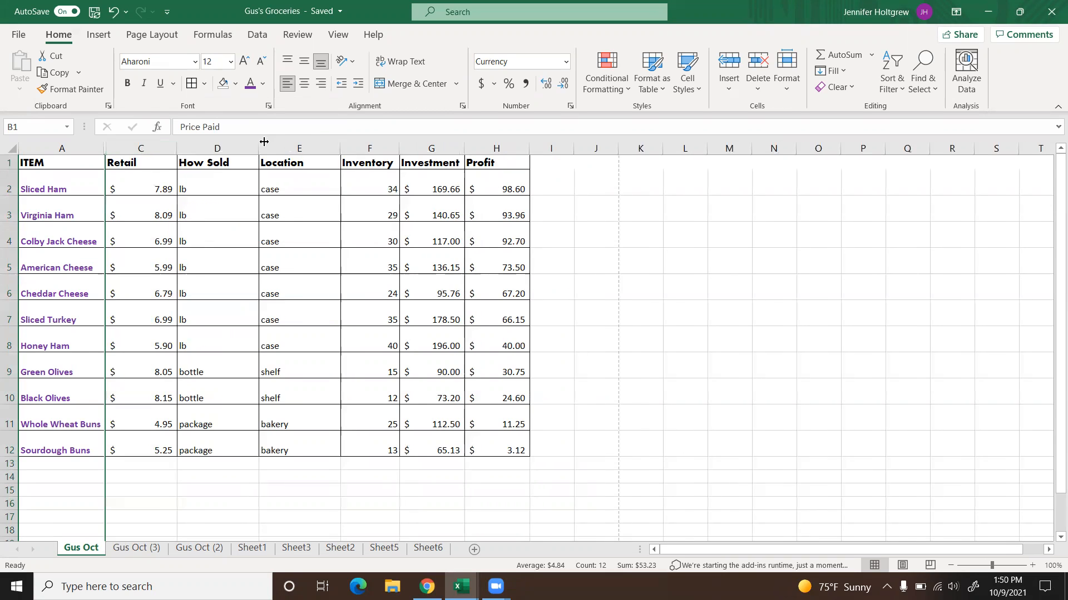
Hide columns C through G, from Retail to Investment, leaving only the Item and Profit data for charting
left_click_drag(217, 149, 300, 149)
left_click_drag(221, 149, 374, 146)
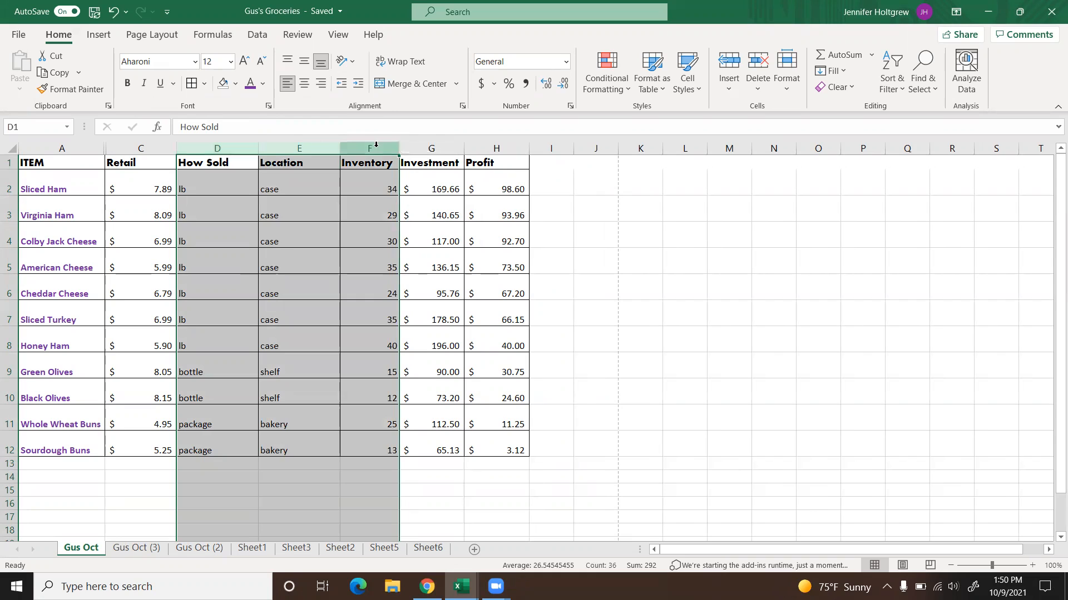
left_click(212, 144)
left_click_drag(211, 144, 421, 135)
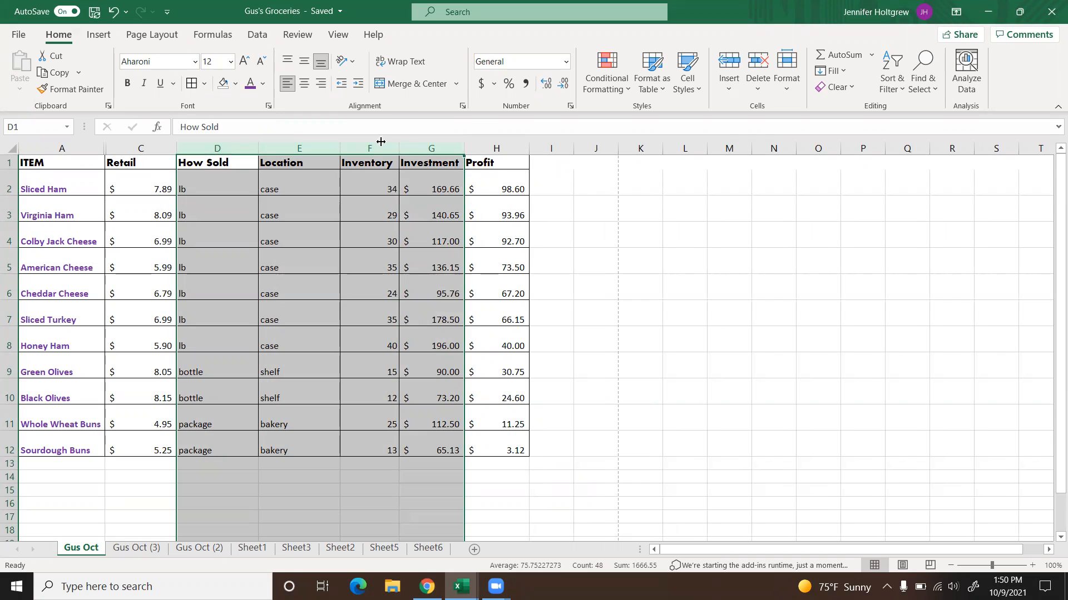
left_click(158, 172)
left_click_drag(142, 147, 396, 160)
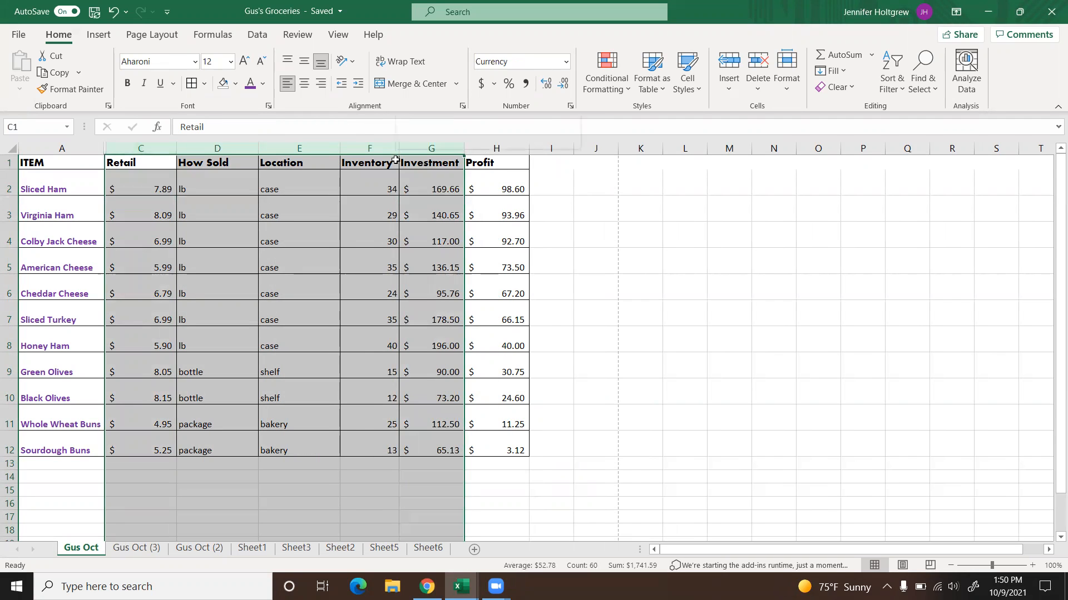
right_click(395, 161)
left_click(440, 379)
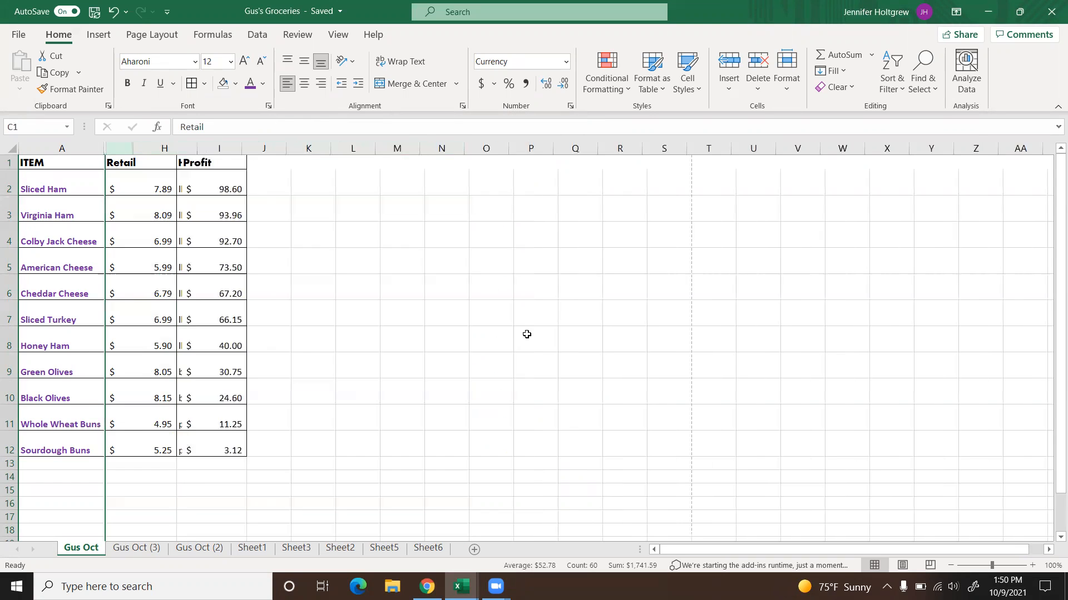
left_click(542, 328)
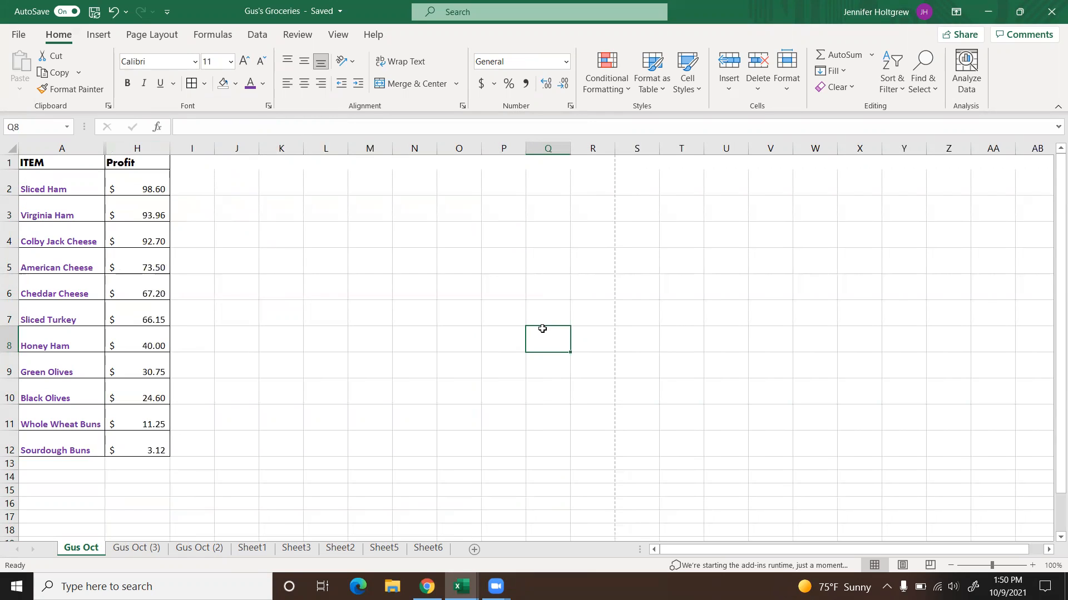
Insert a 3-D clustered column chart of the Item and Profit data, including headers and all rows through 12
left_click_drag(42, 164, 144, 445)
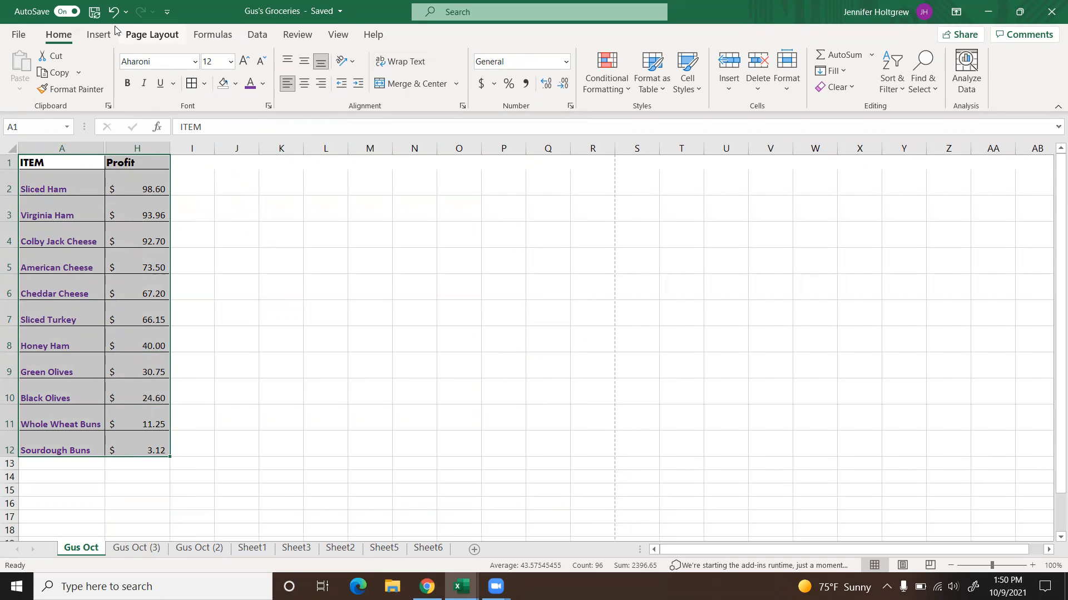
left_click(99, 35)
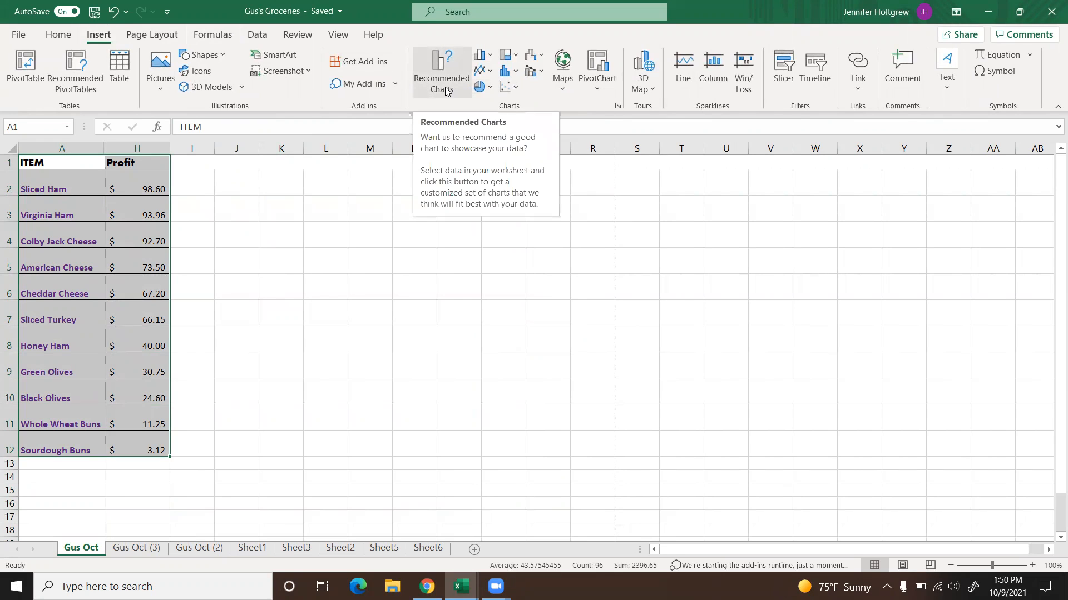
left_click(488, 58)
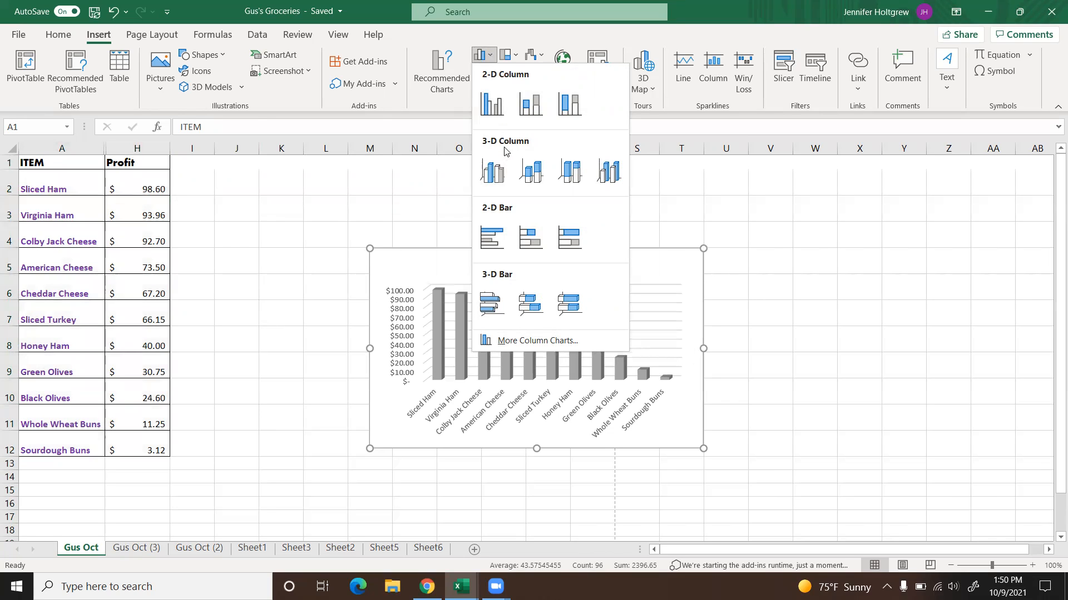
left_click(497, 177)
left_click(864, 388)
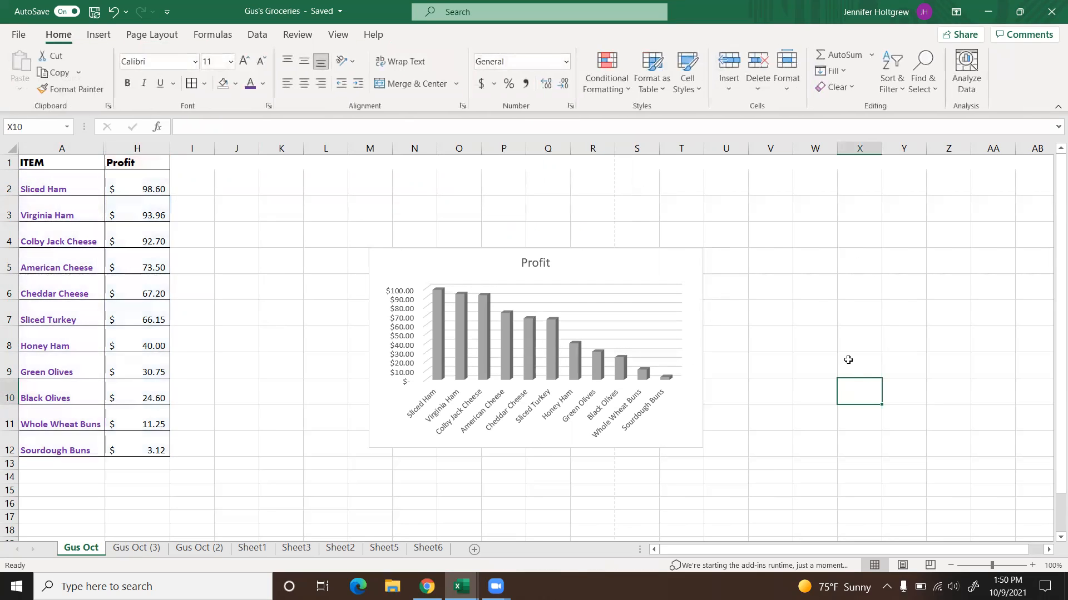
Move the Profit chart up beside the table and enlarge it to span about columns I to R, down to row 12
left_click_drag(614, 273, 496, 195)
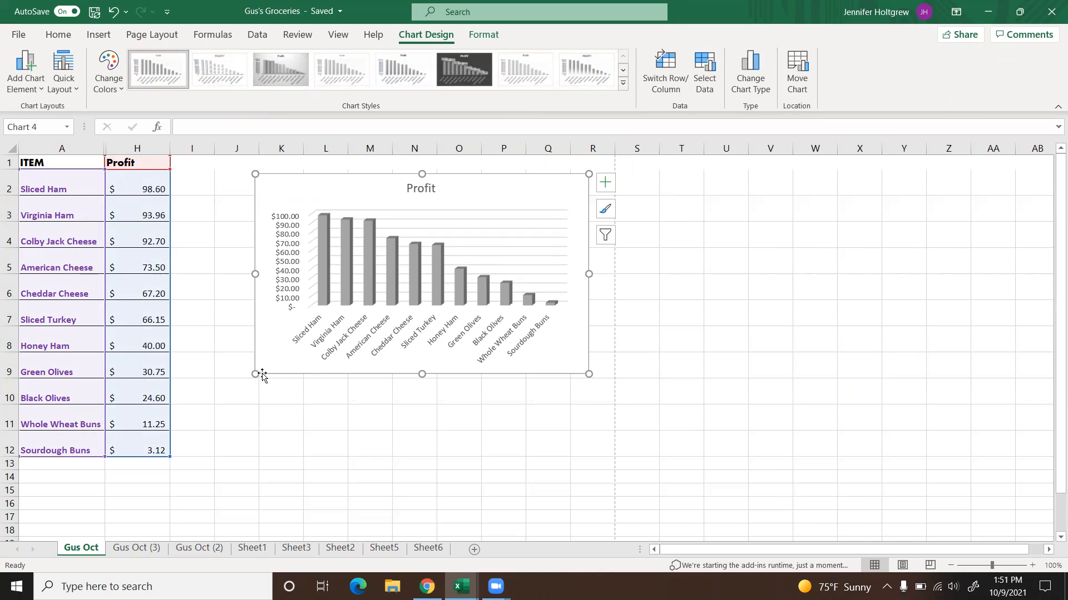
left_click_drag(258, 375, 207, 446)
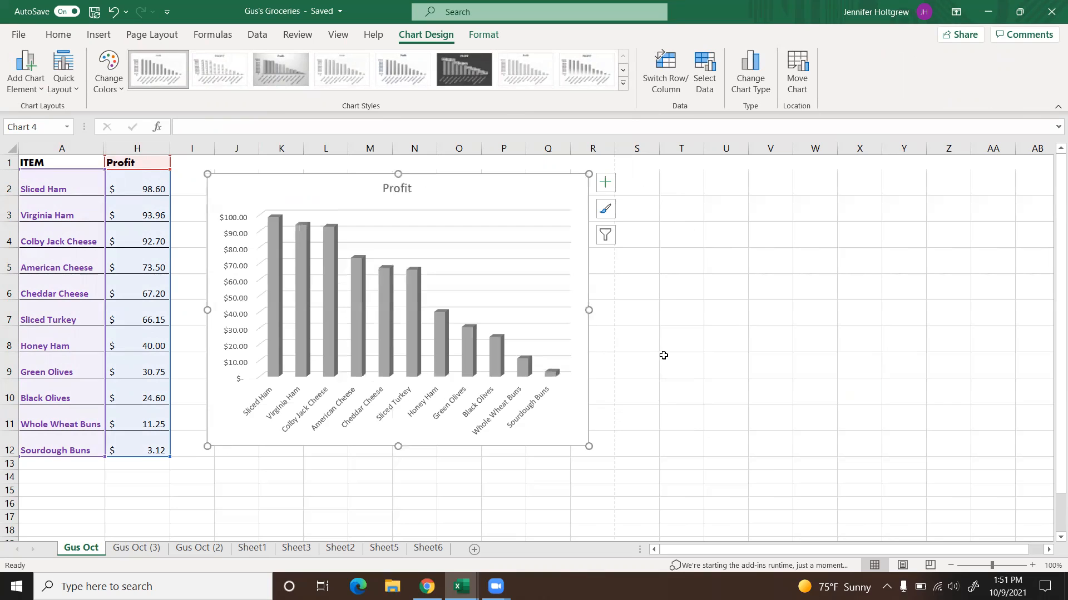
Try the chart style with the blue background, and return the chart to the first style
left_click(605, 210)
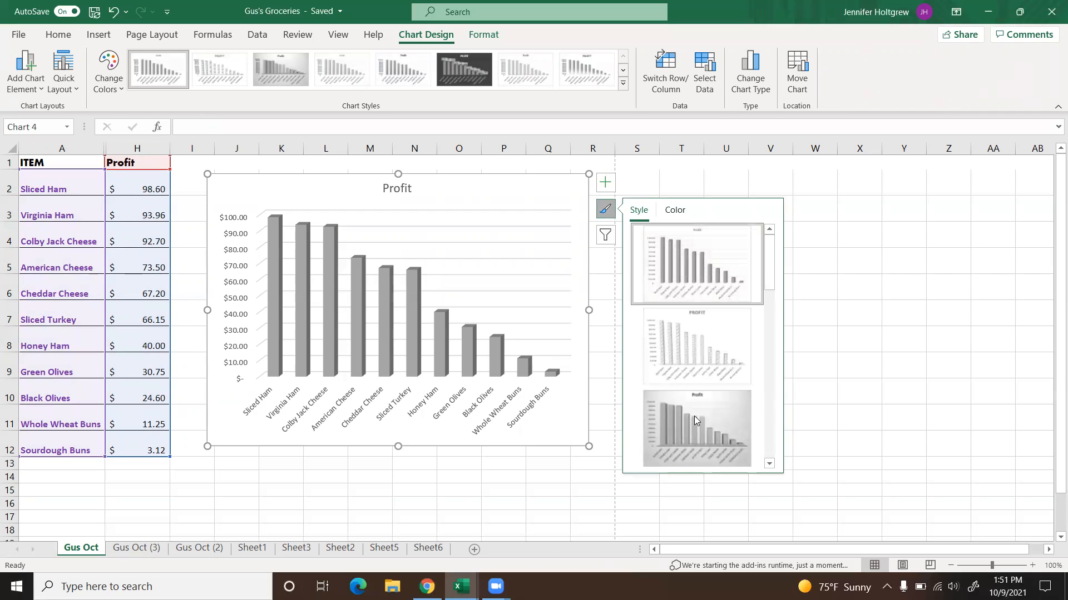
left_click_drag(769, 272, 773, 424)
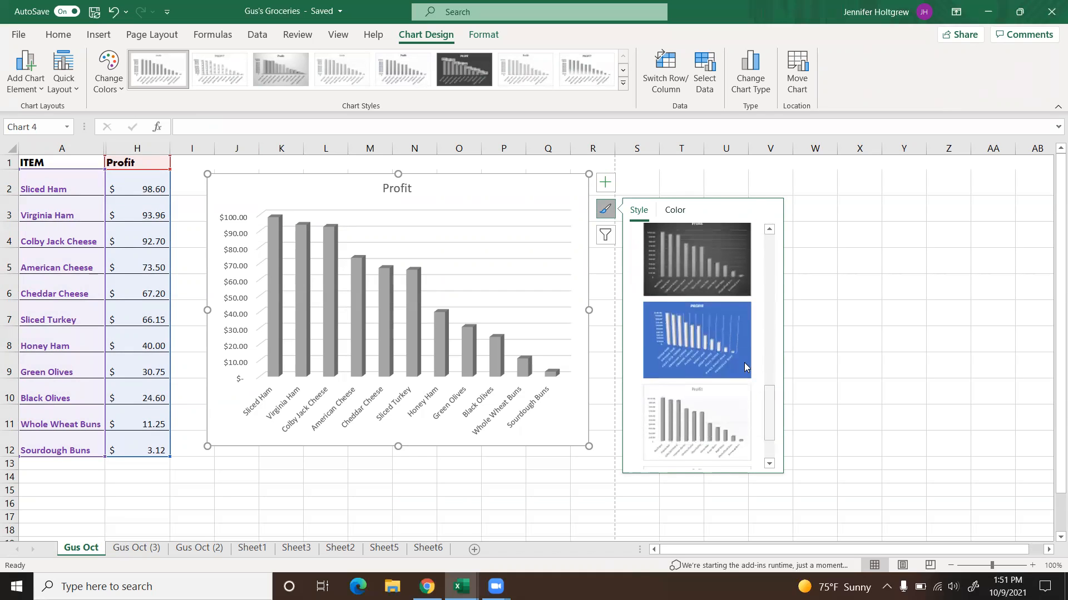
left_click(729, 347)
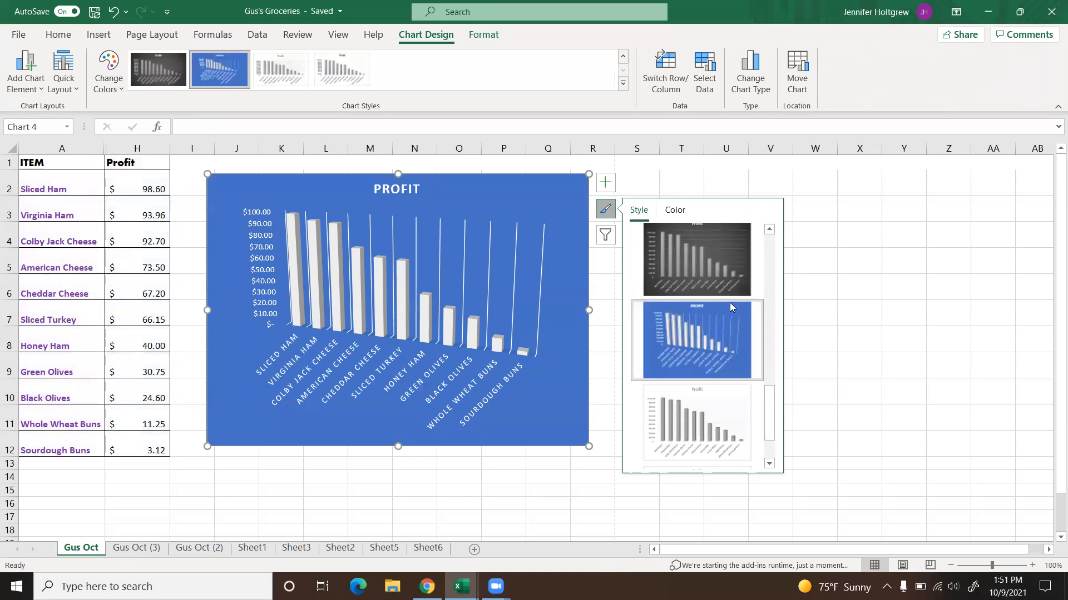
left_click_drag(770, 418, 770, 262)
left_click(717, 276)
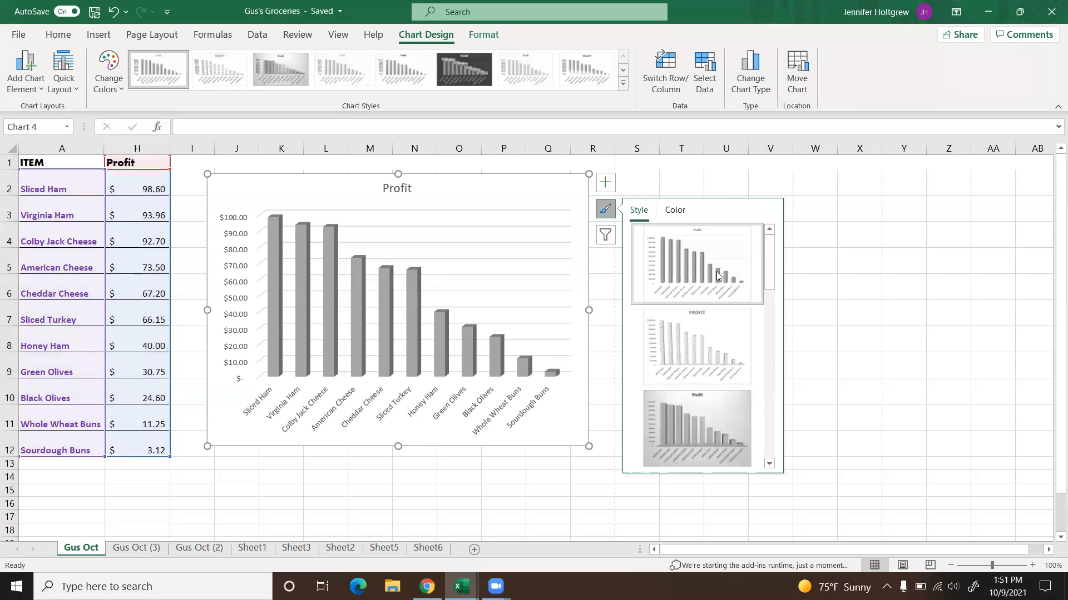
Apply the third Colorful palette to the chart so the columns are green
left_click(675, 211)
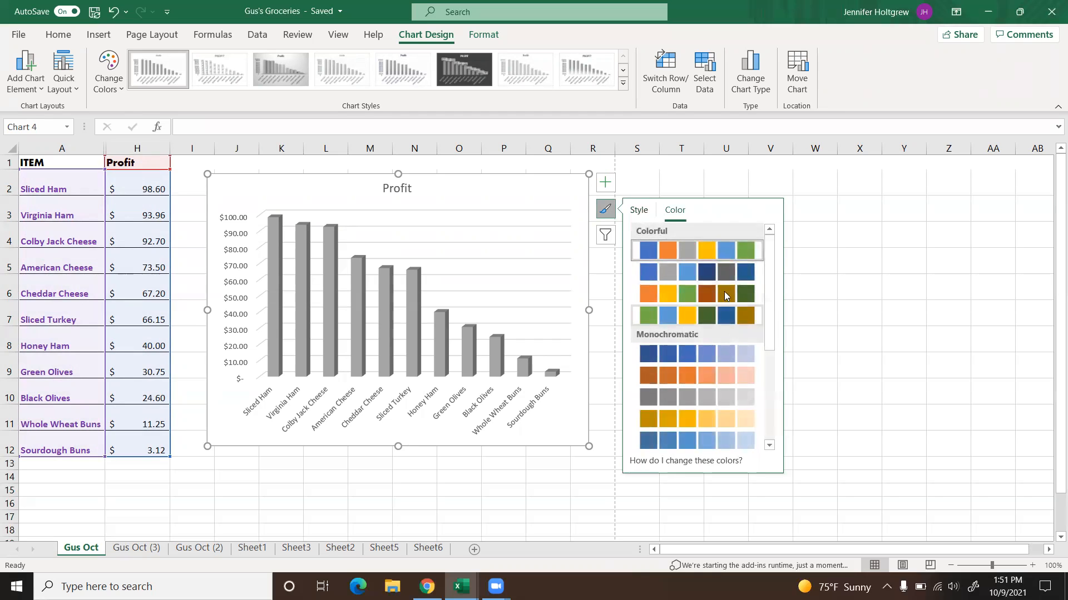
left_click(689, 296)
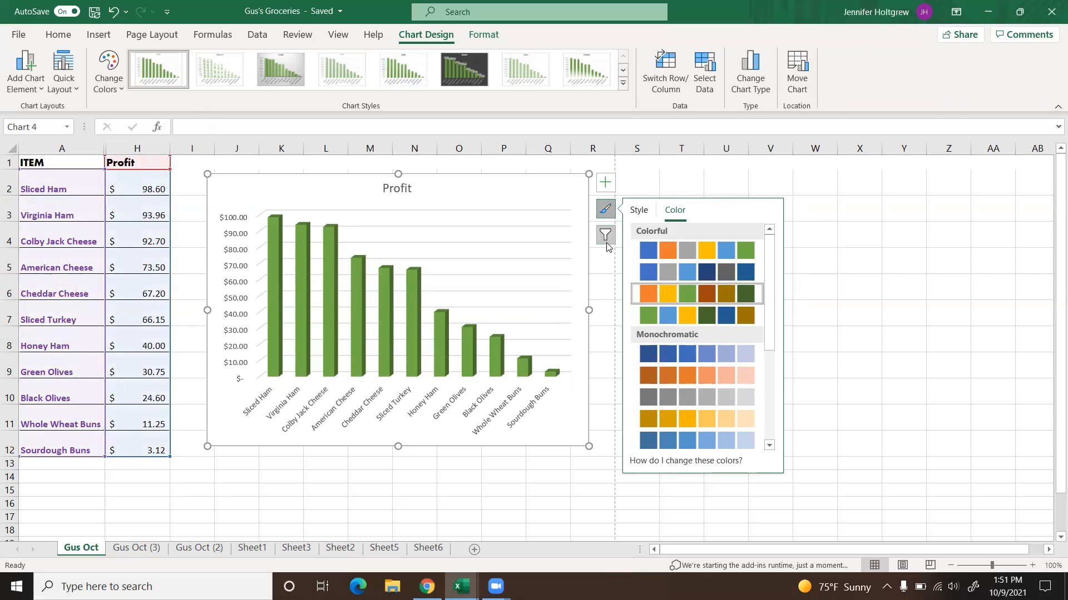
Change the chart title to "October Profit" and nudge it slightly lower above the columns
left_click(402, 188)
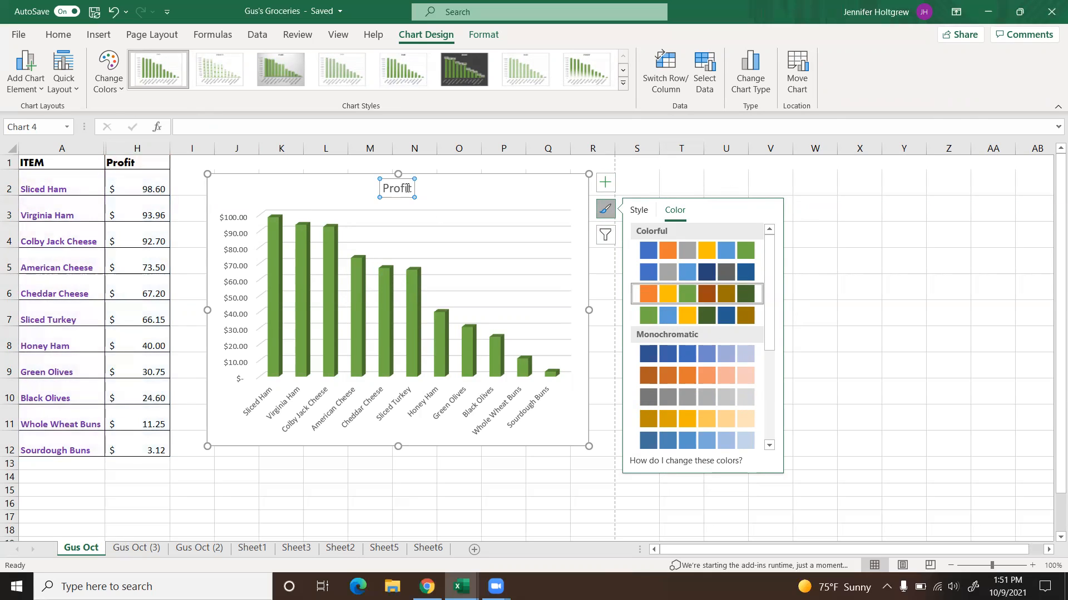
left_click(388, 188)
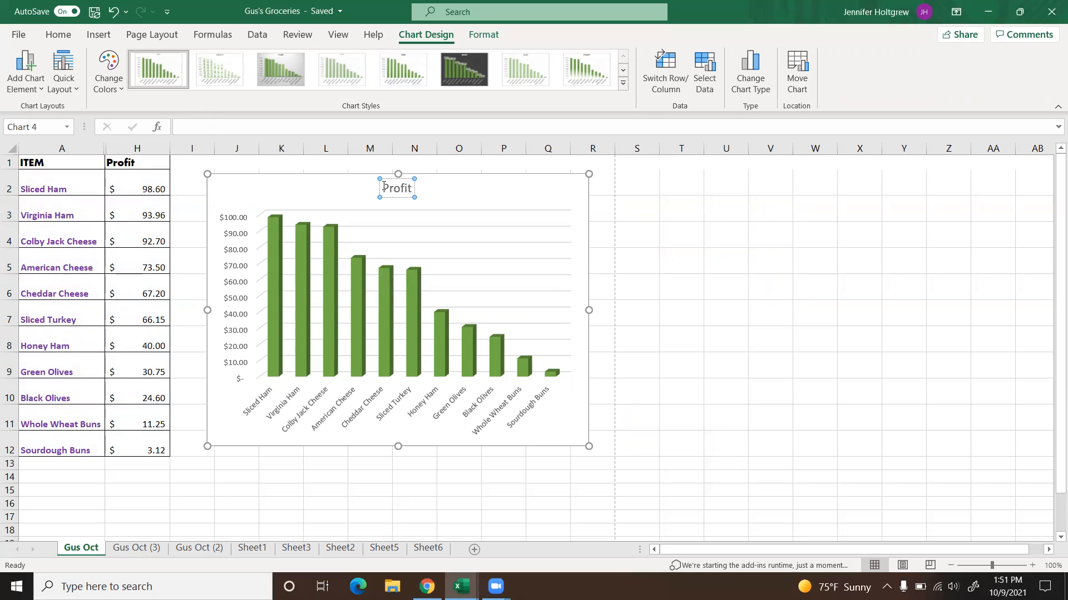
type("October")
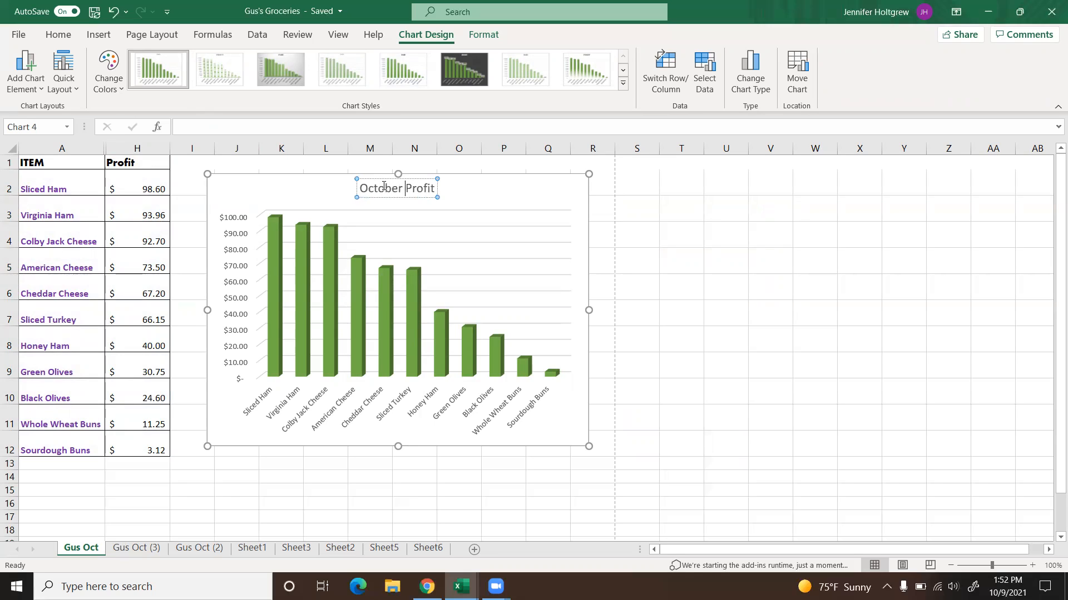
left_click(440, 198)
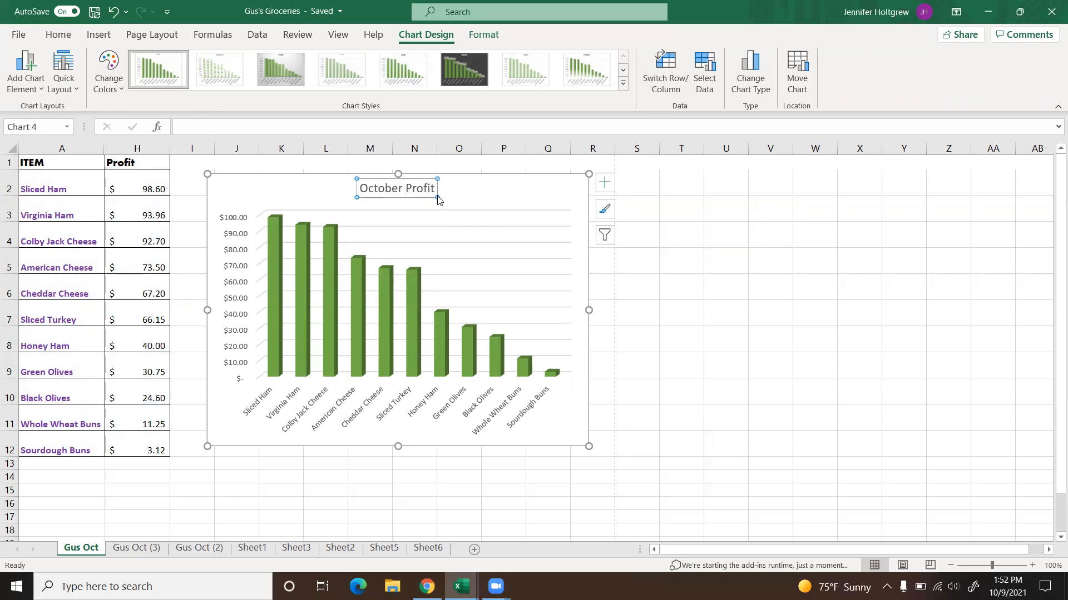
left_click(425, 189)
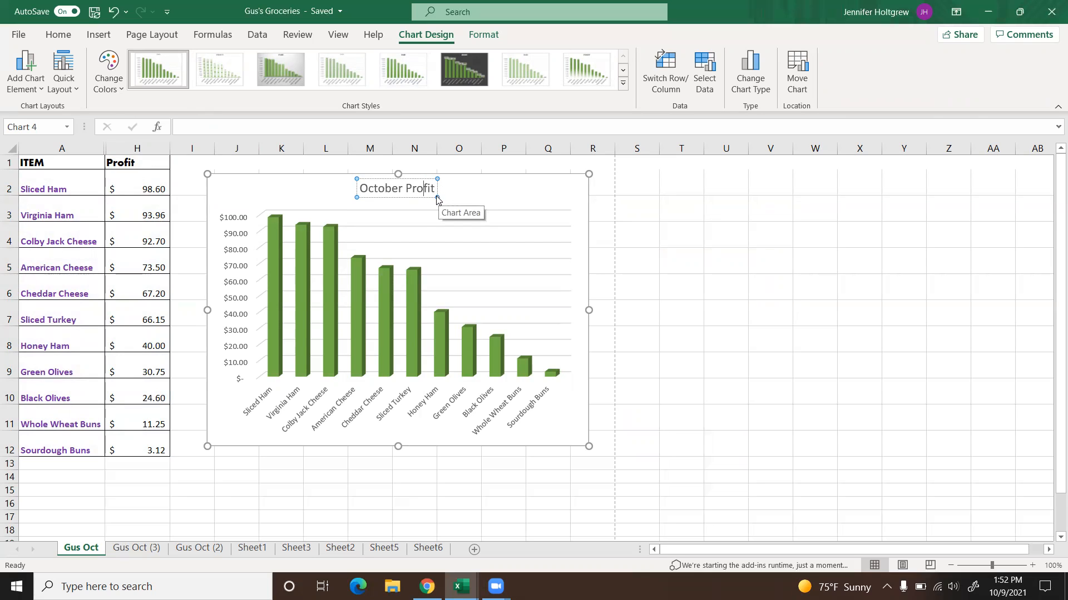
left_click(438, 200)
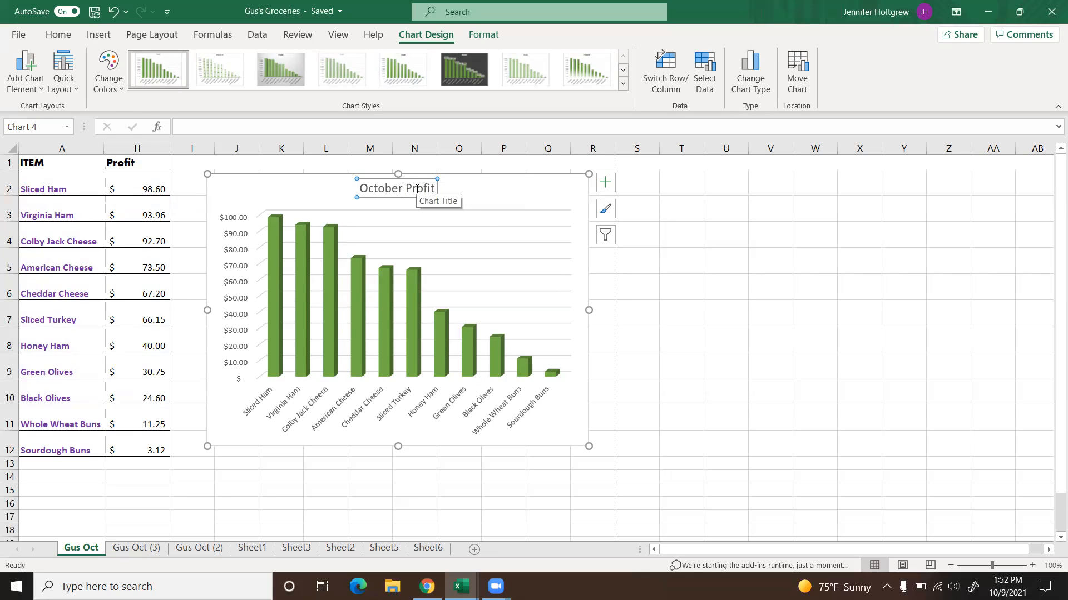
mouse_move(419, 197)
left_mouse_down()
mouse_move(476, 195)
mouse_move(270, 203)
mouse_move(431, 198)
mouse_move(420, 201)
mouse_move(387, 193)
mouse_move(432, 191)
left_mouse_up()
left_click(400, 193)
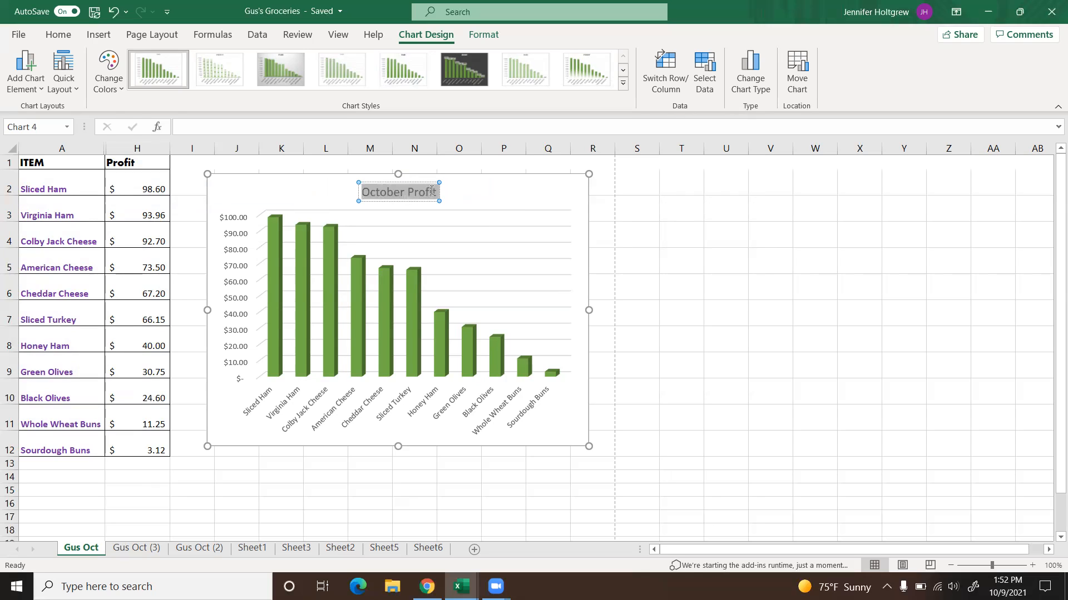
Try applying the third Colorful palette with the chart title text selected
left_click(109, 70)
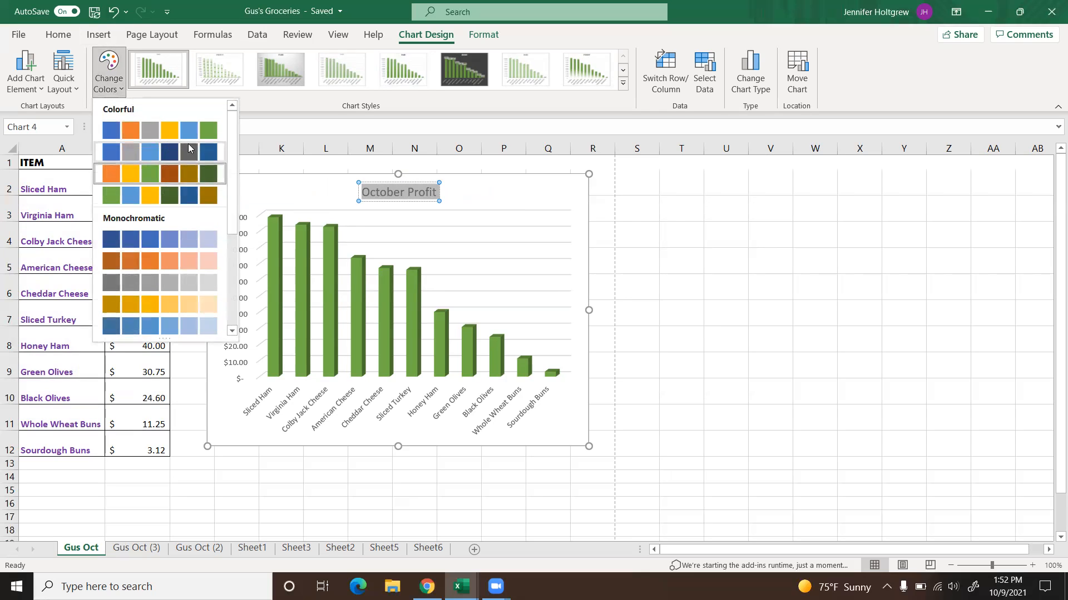
left_click(149, 175)
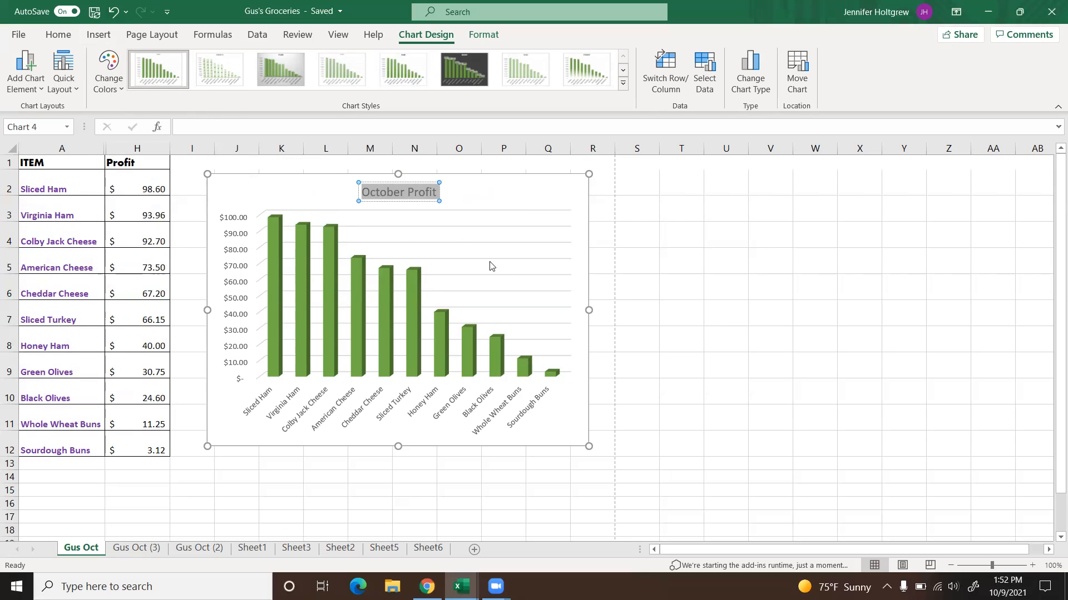
key("Escape")
Set the "October Profit" title text to a dark green theme color and make it bold
left_click_drag(360, 193, 434, 192)
left_click(371, 193)
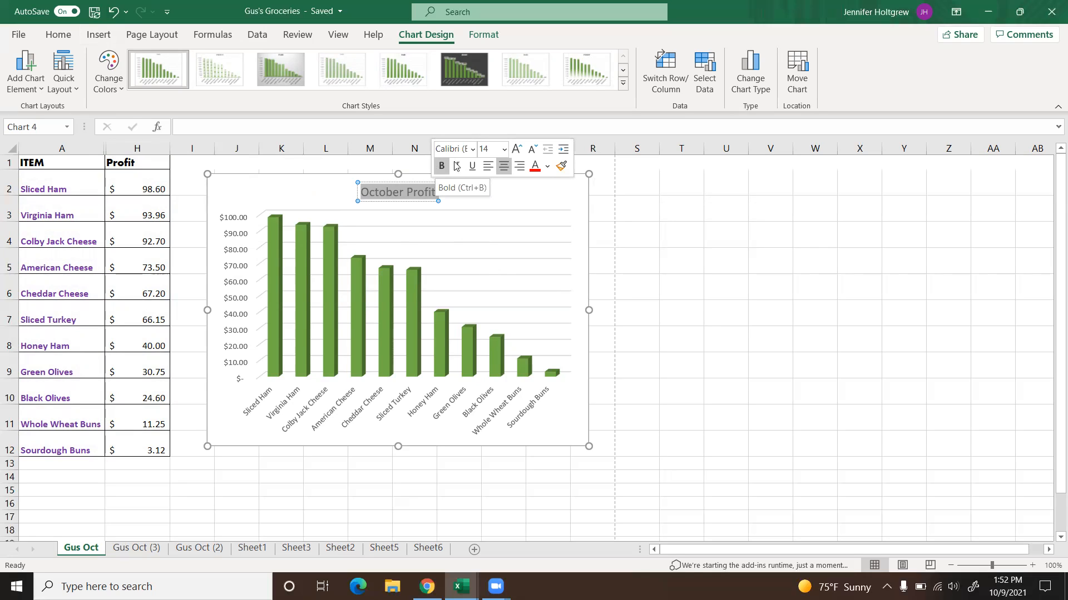
left_click(547, 167)
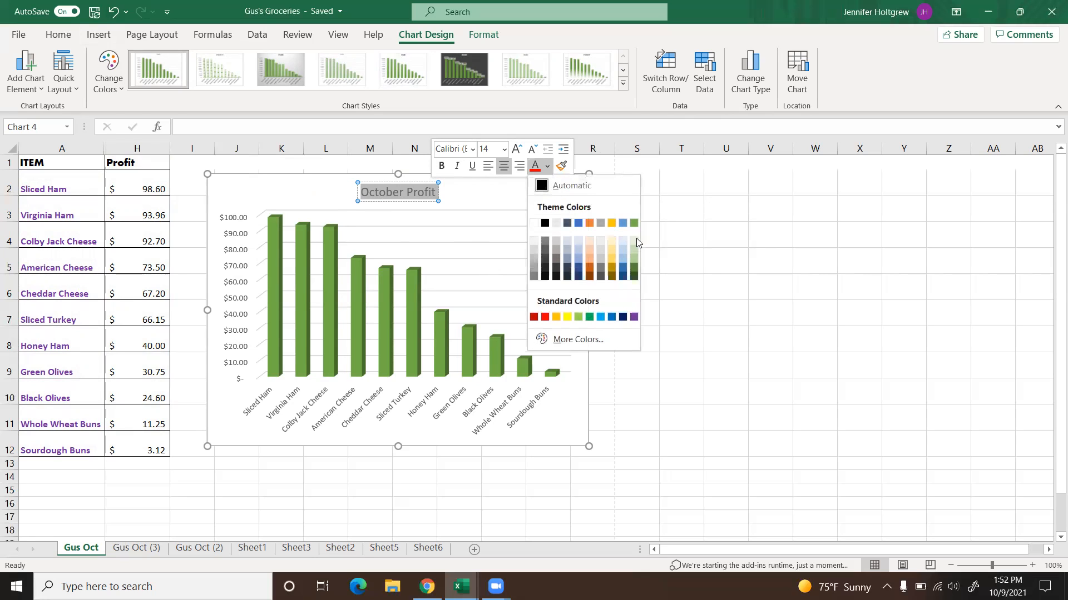
left_click(634, 270)
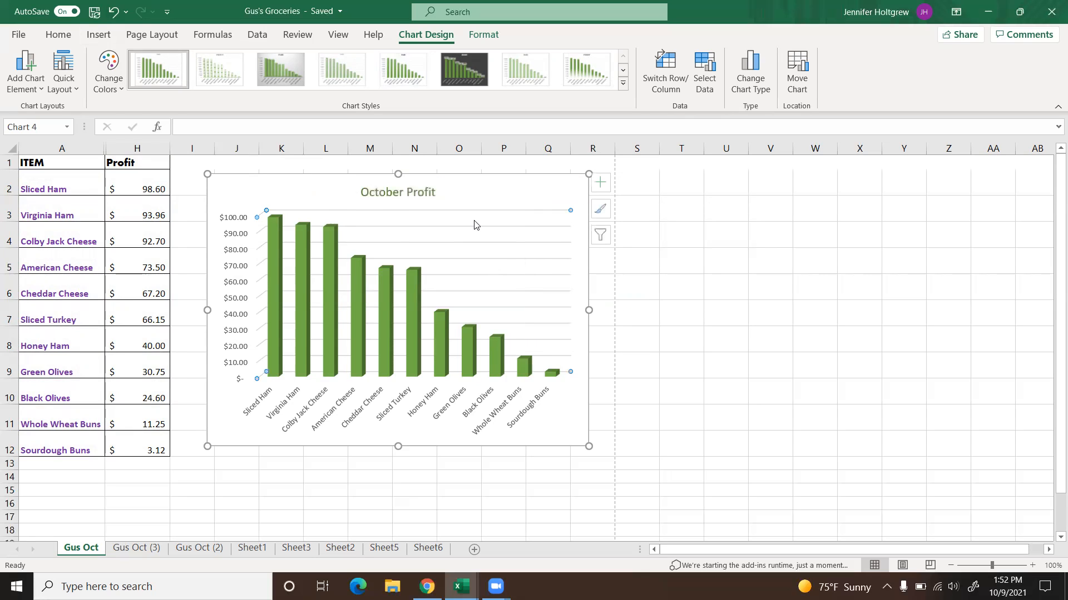
key("Escape")
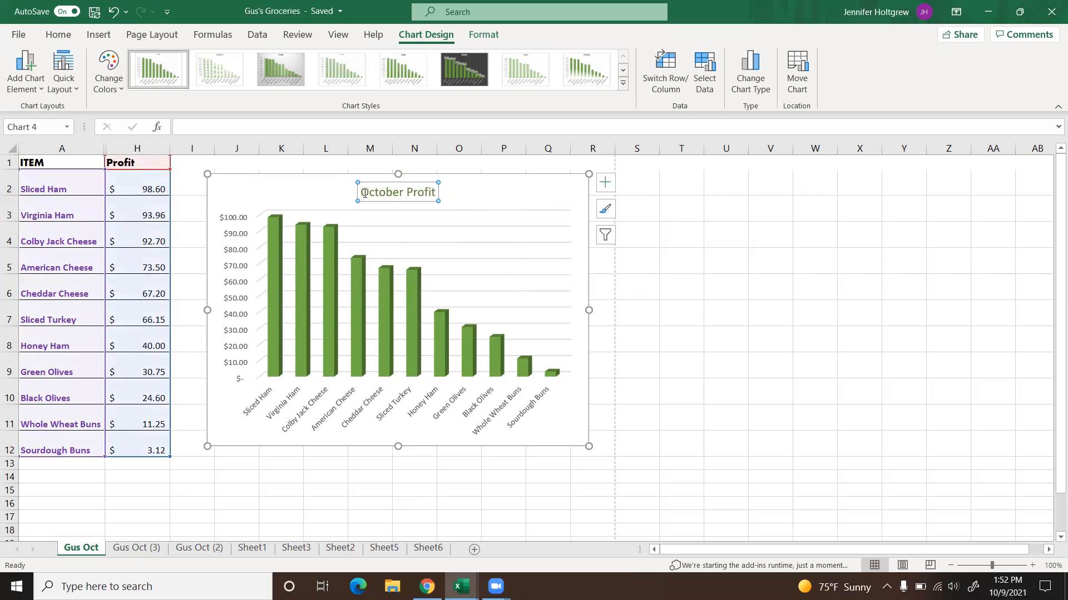
left_click_drag(364, 193, 428, 188)
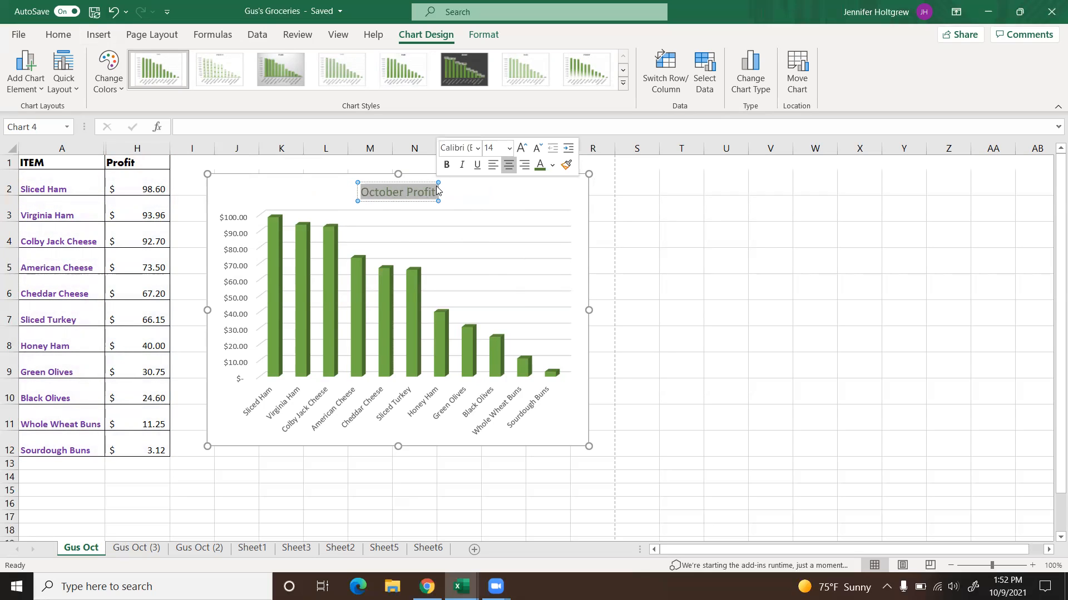
left_click(446, 166)
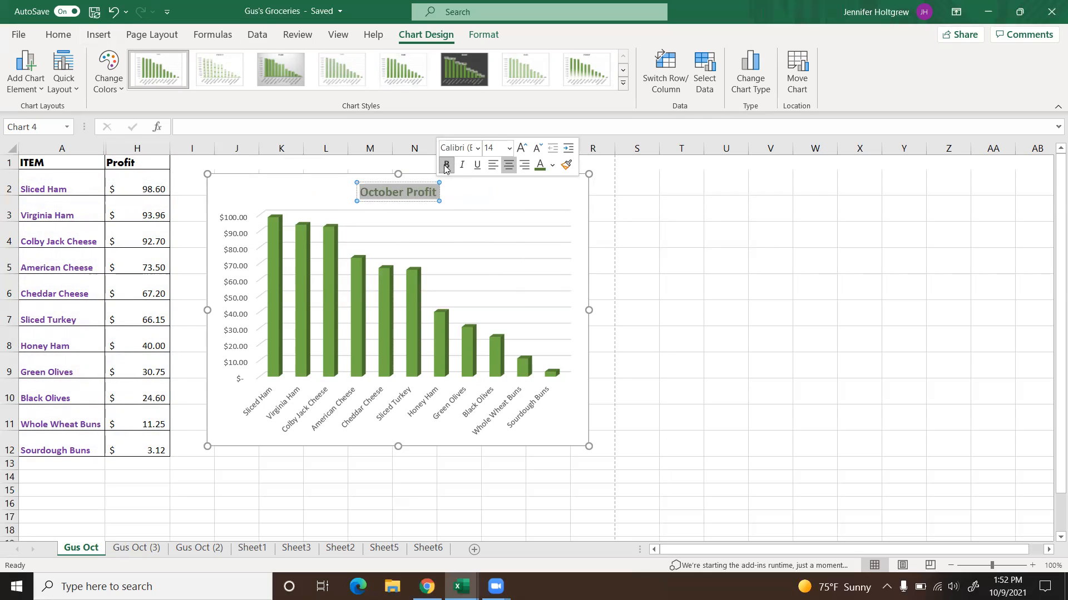
Enlarge the "October Profit" chart title to 18 pt and deselect the chart
left_click(525, 151)
left_click(525, 152)
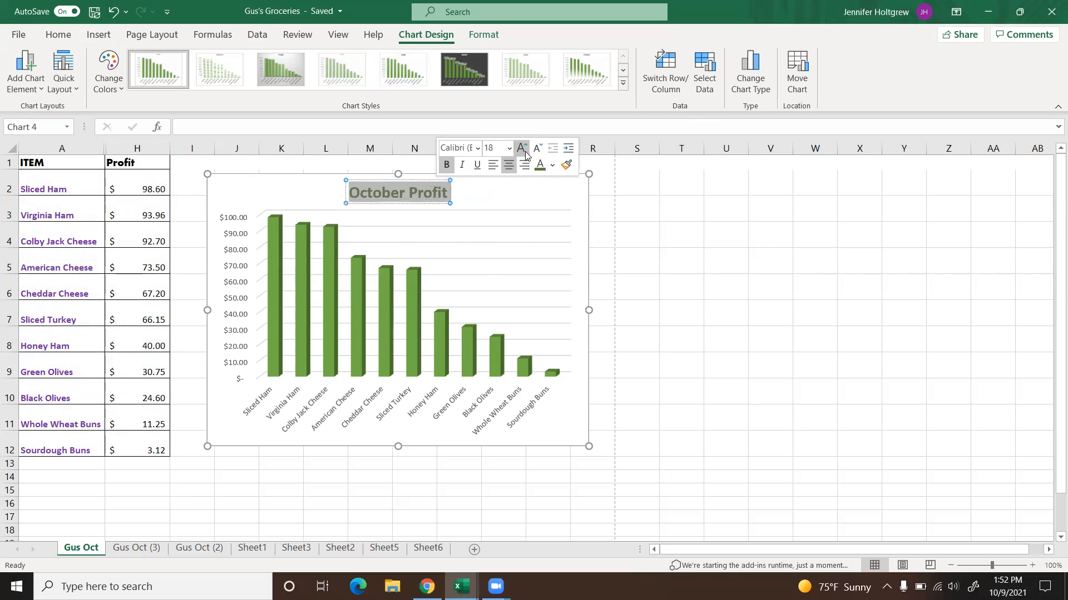
left_click(515, 238)
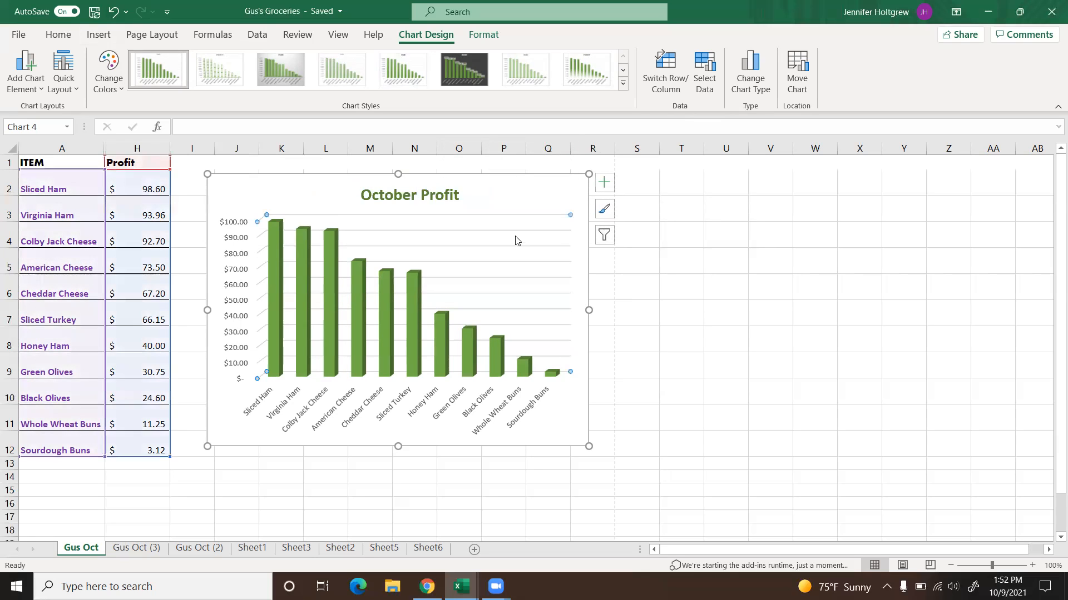
left_click(780, 336)
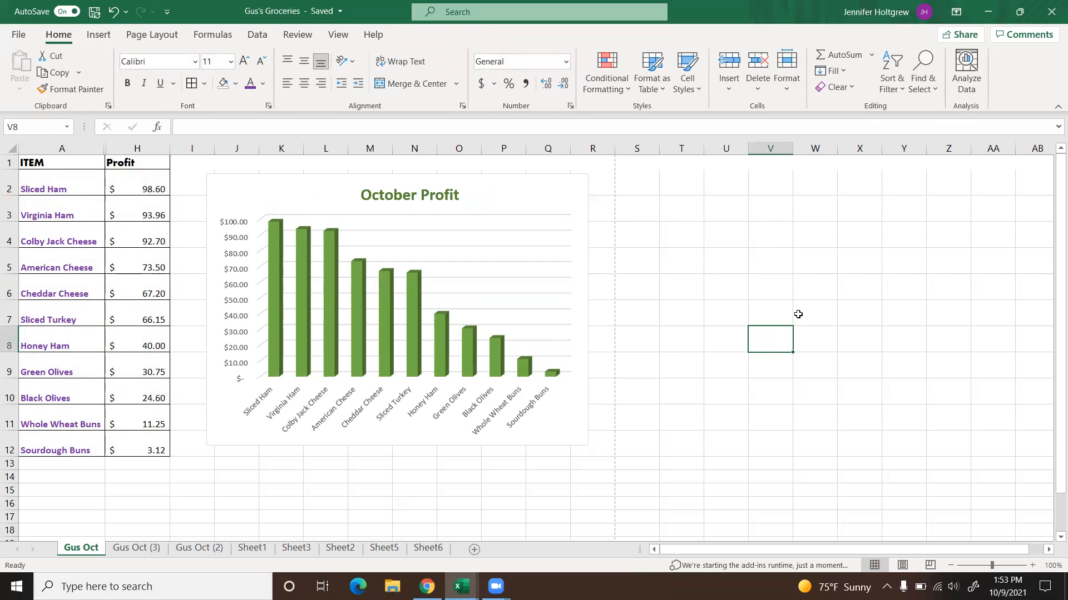
Check the print preview of the Gus Oct sheet, return to the worksheet and select the Sliced Ham profit cell
left_click(19, 35)
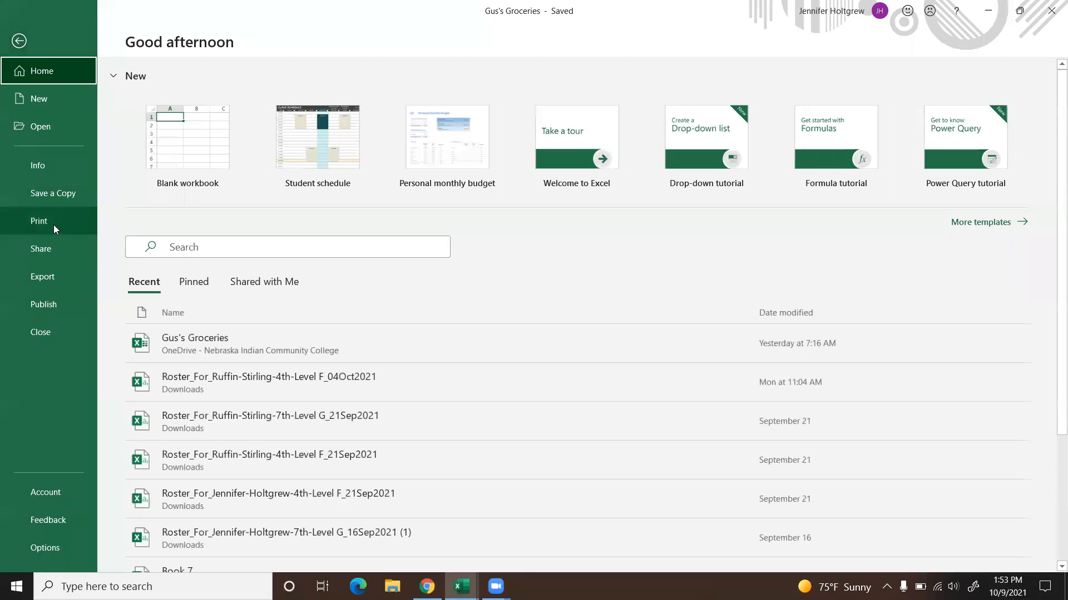
left_click(53, 225)
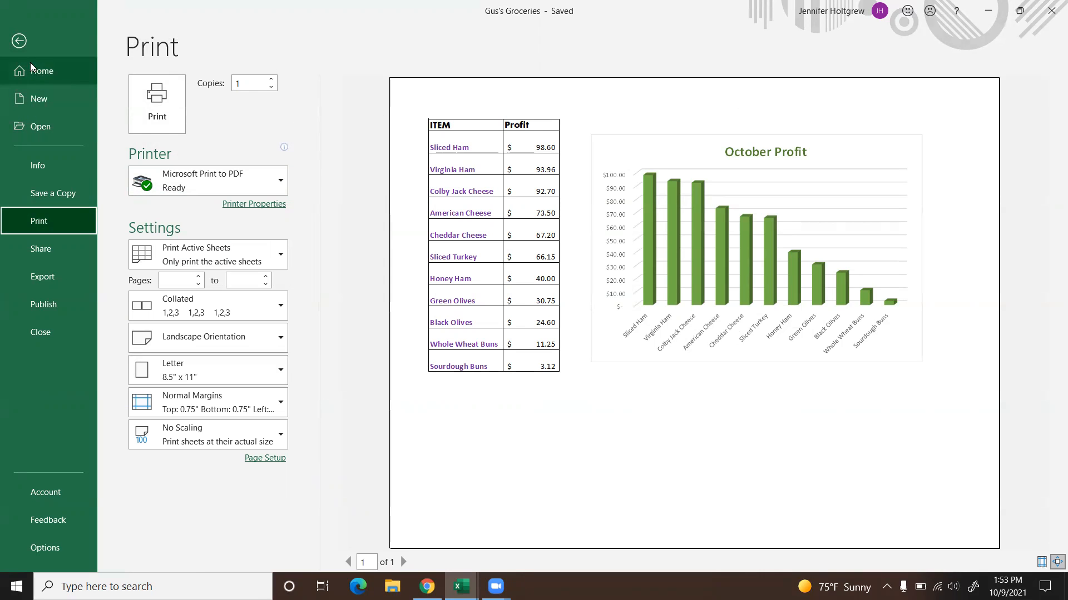
left_click(19, 41)
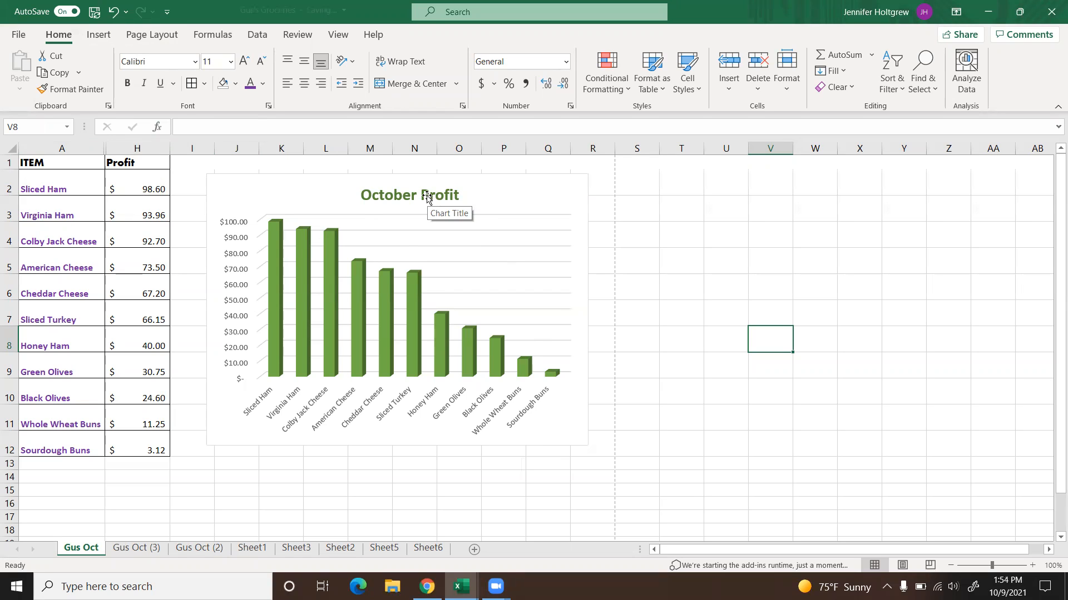
left_click(142, 188)
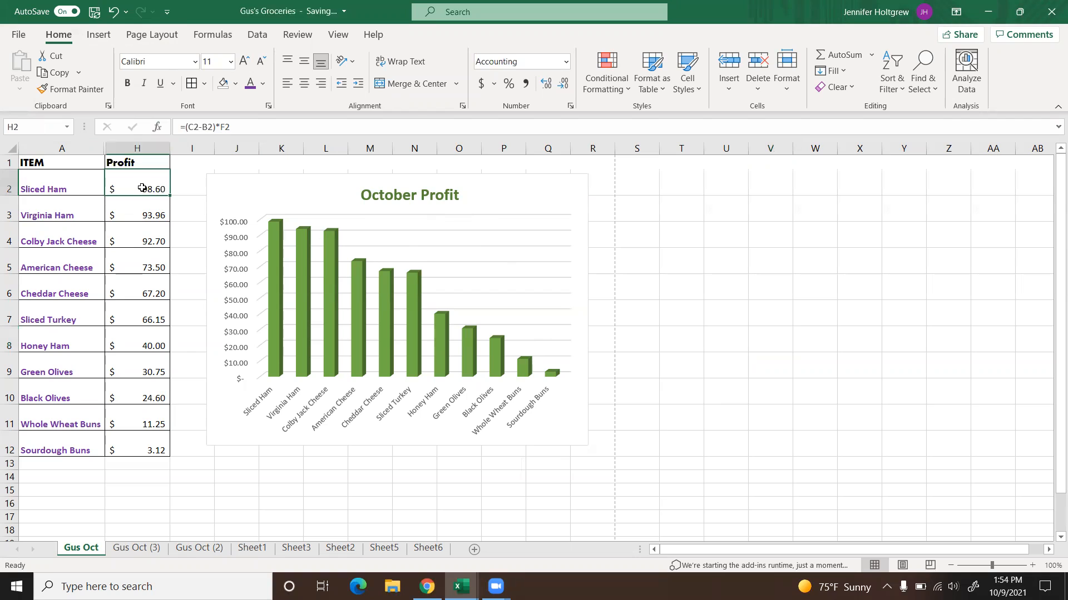